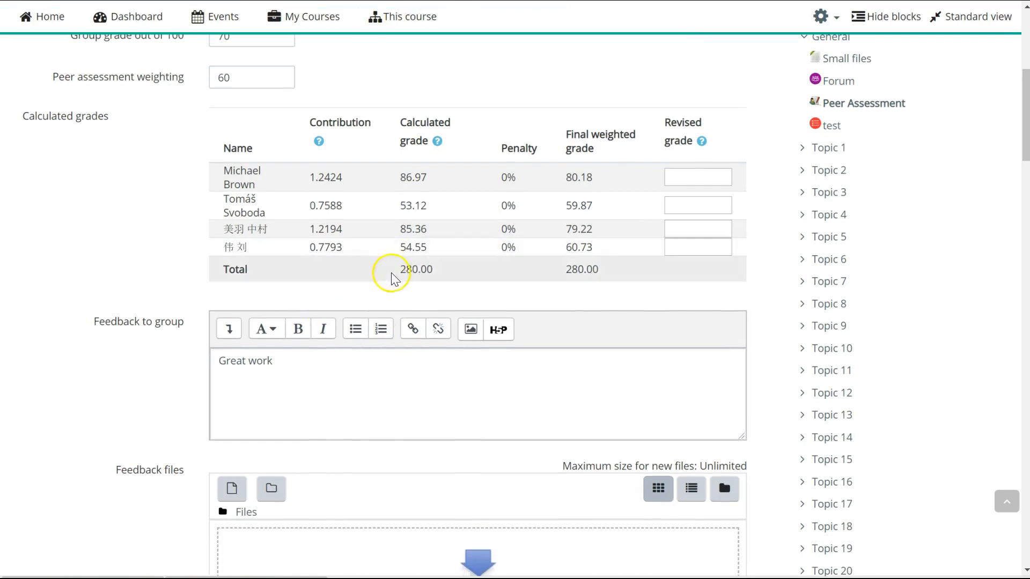
# Enter a revised grade of 88 for the first two students in the calculated grades table and save the changes
pyautogui.click(702, 182)
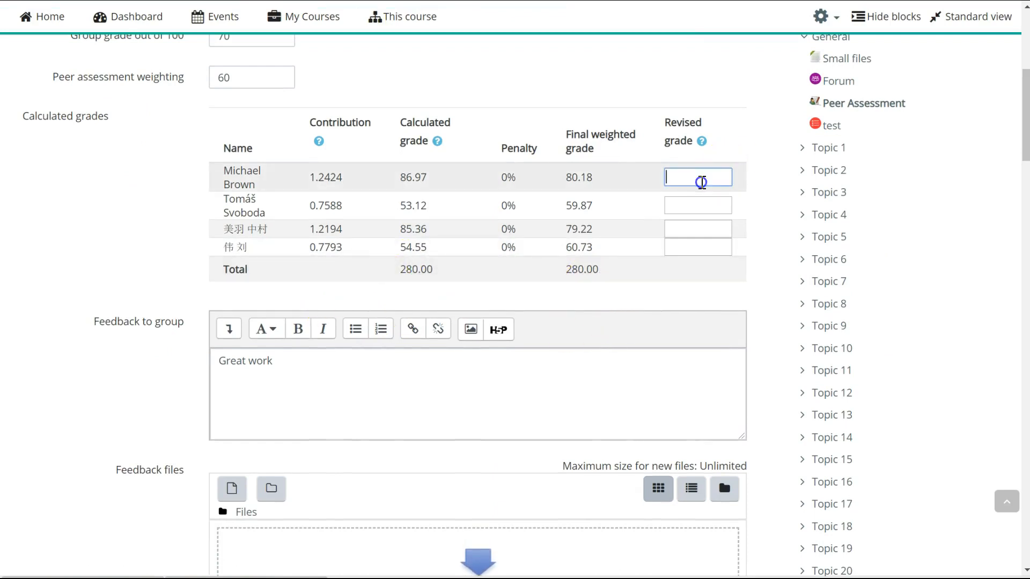
pyautogui.click(694, 200)
pyautogui.write('88')
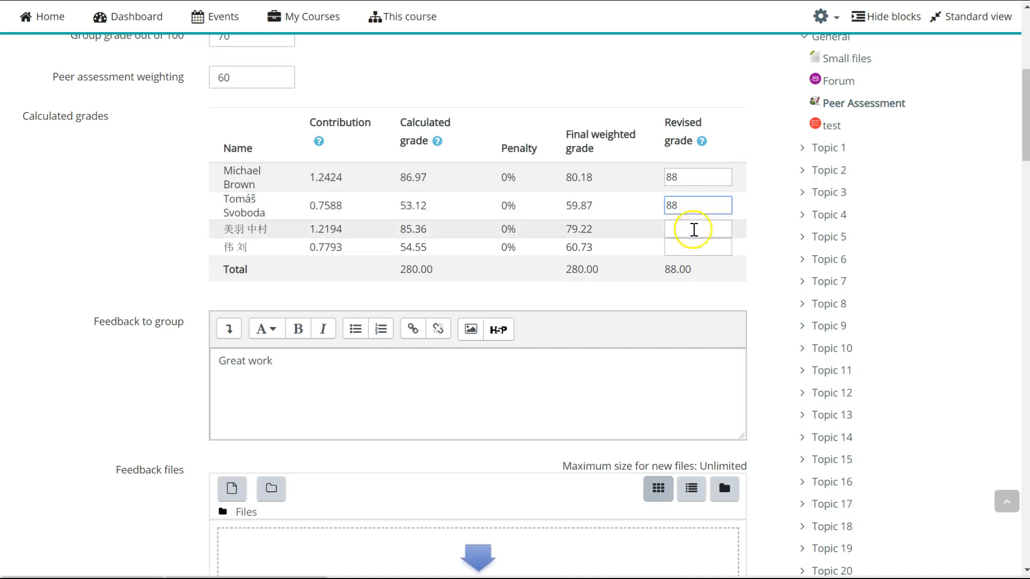
pyautogui.click(697, 228)
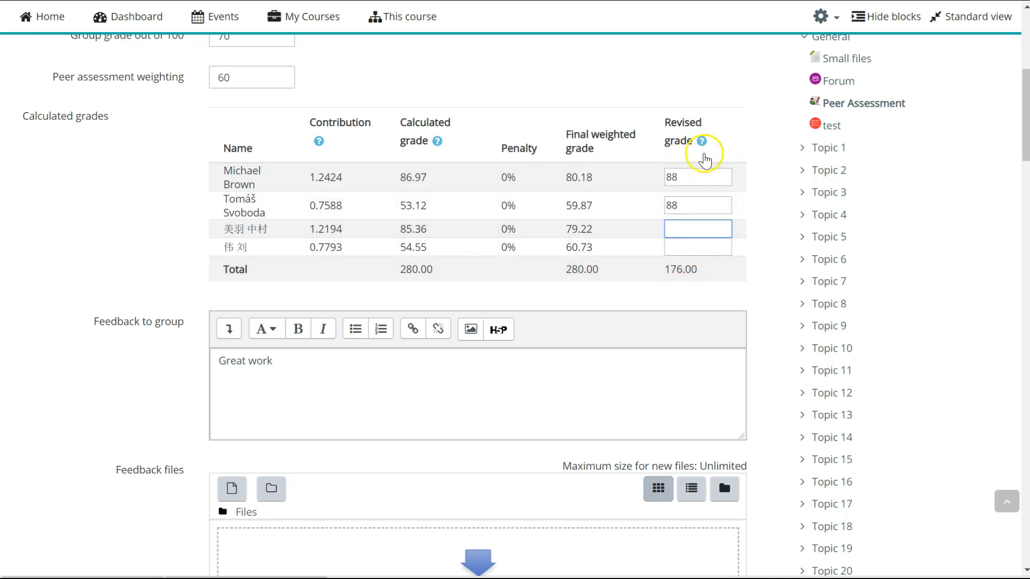
pyautogui.click(691, 206)
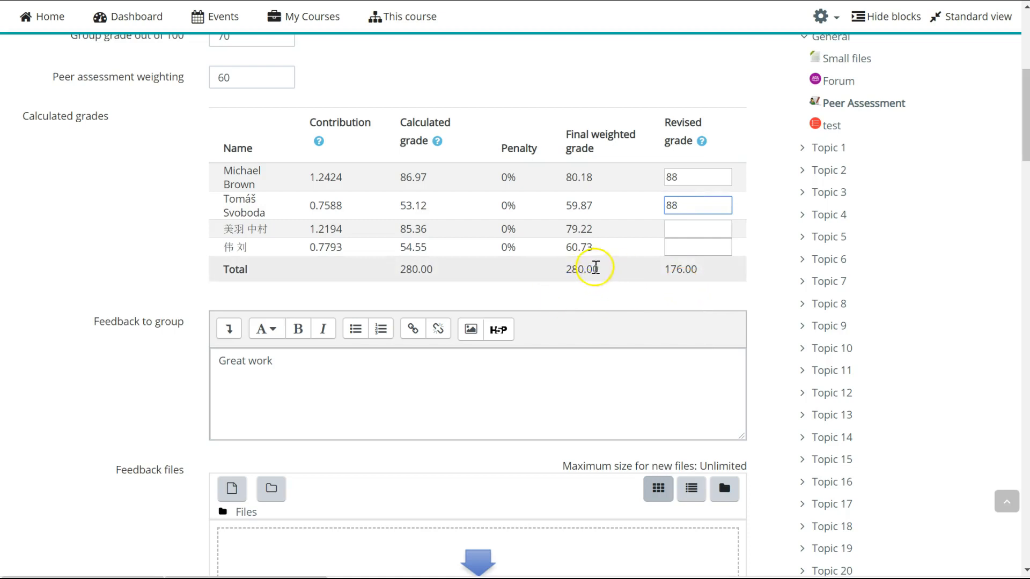
pyautogui.scroll(-6, 572, 288)
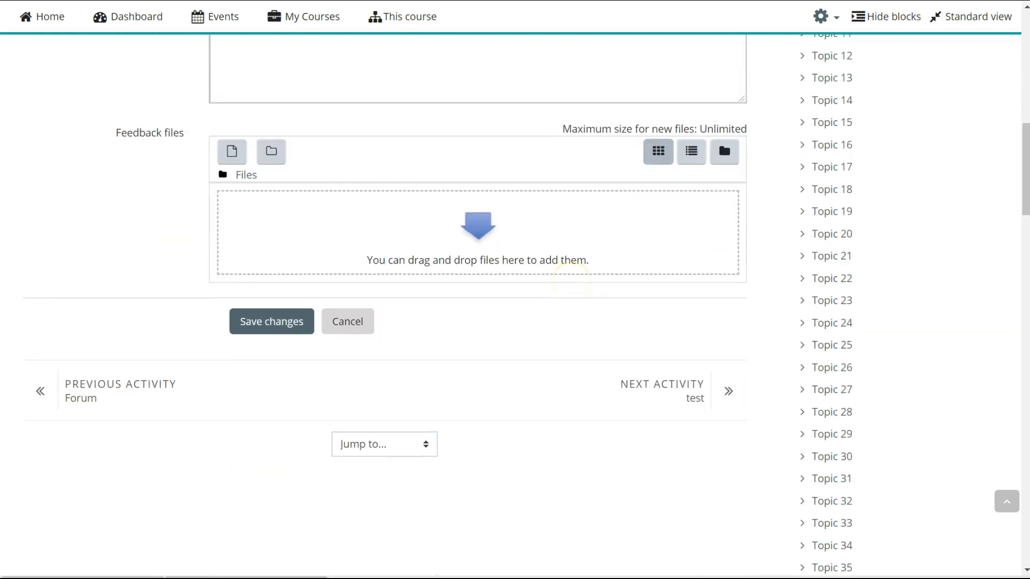
pyautogui.click(272, 322)
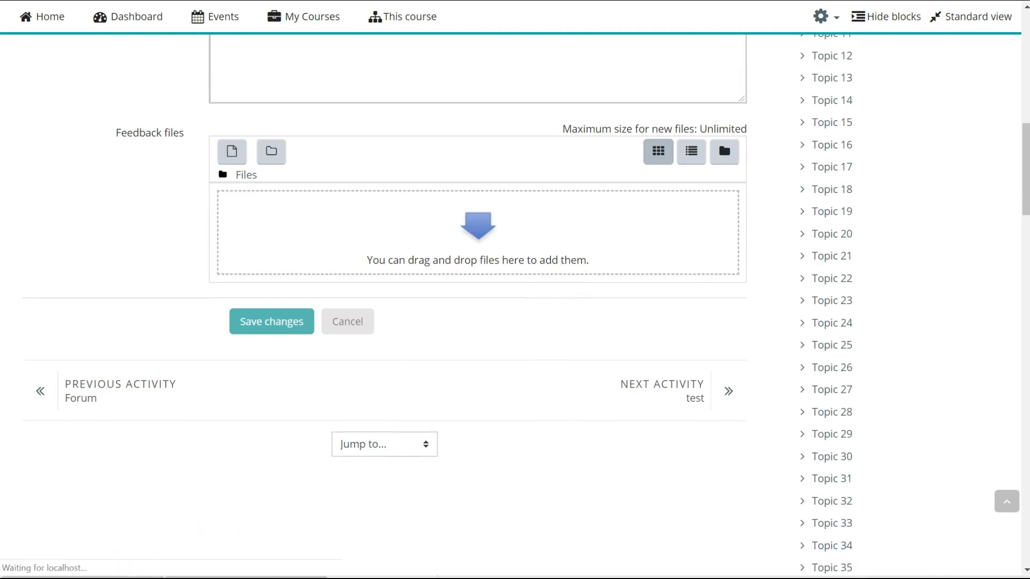
# Go to the end of the group list, switch to the exported grades in Excel and examine Group A's overridden student final grades
pyautogui.scroll(-3, 1017, 30)
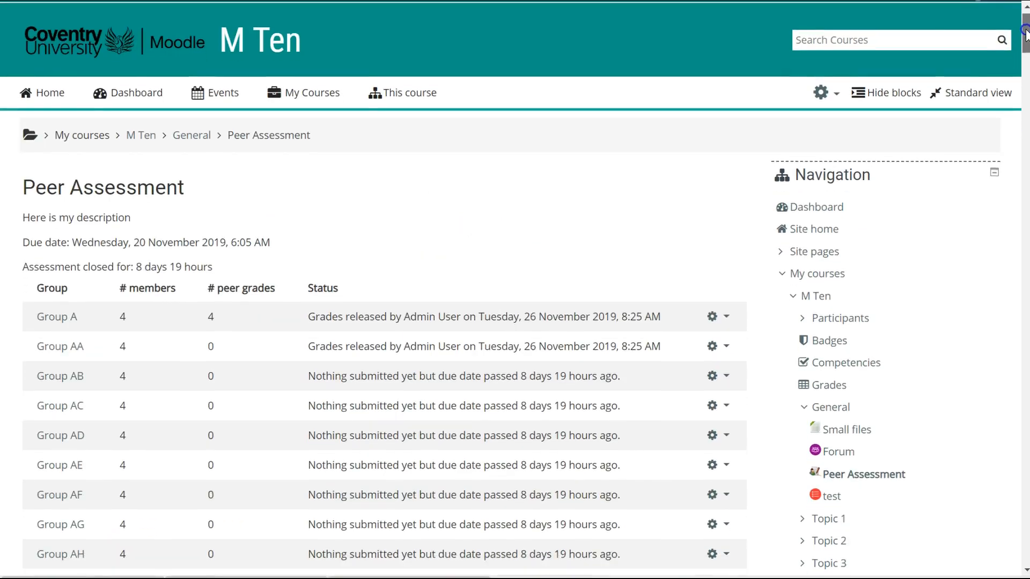
pyautogui.moveTo(1025, 40); pyautogui.dragTo(1011, 563)
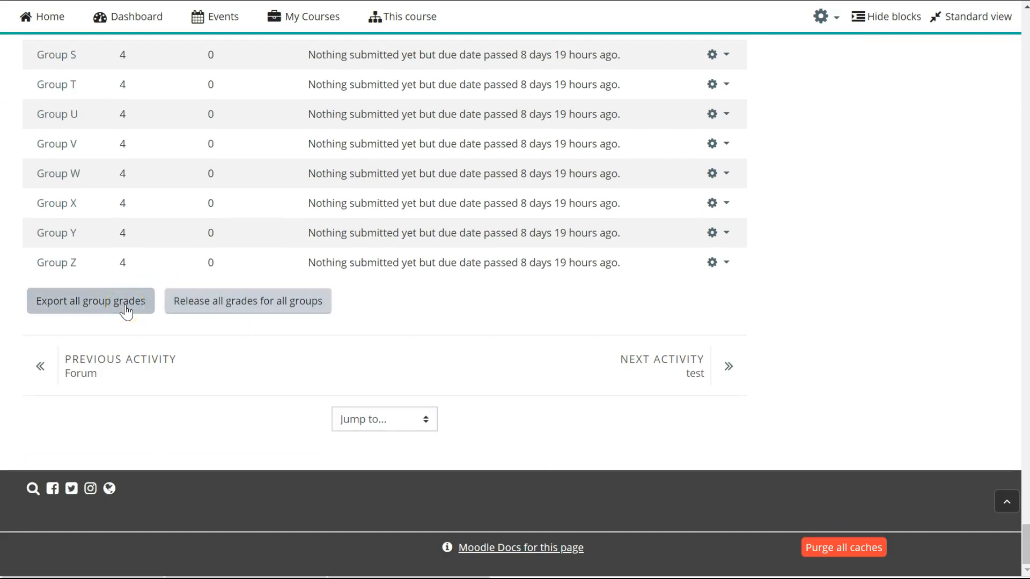
pyautogui.hotkey('alt', 'Tab')
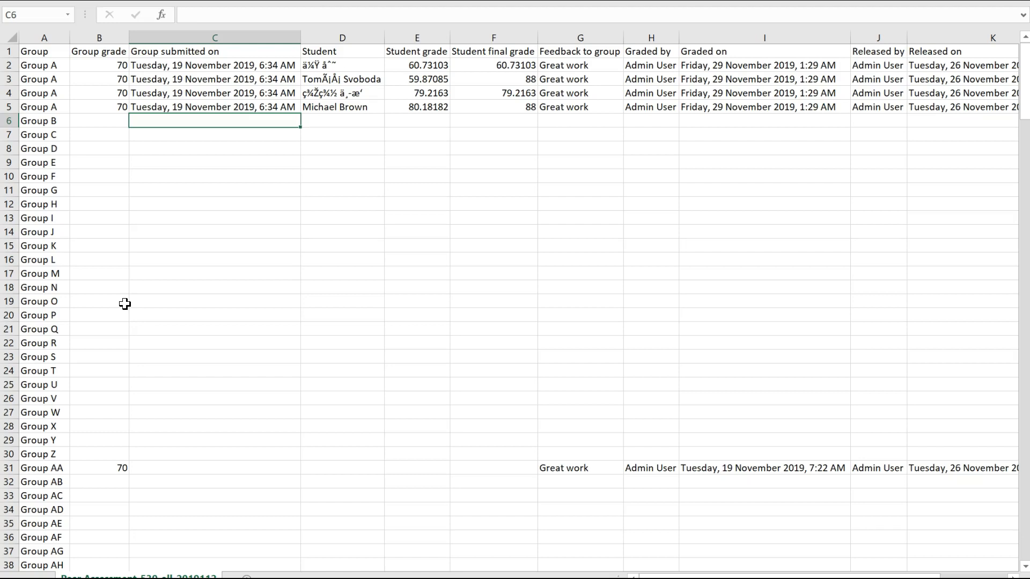
pyautogui.click(500, 79)
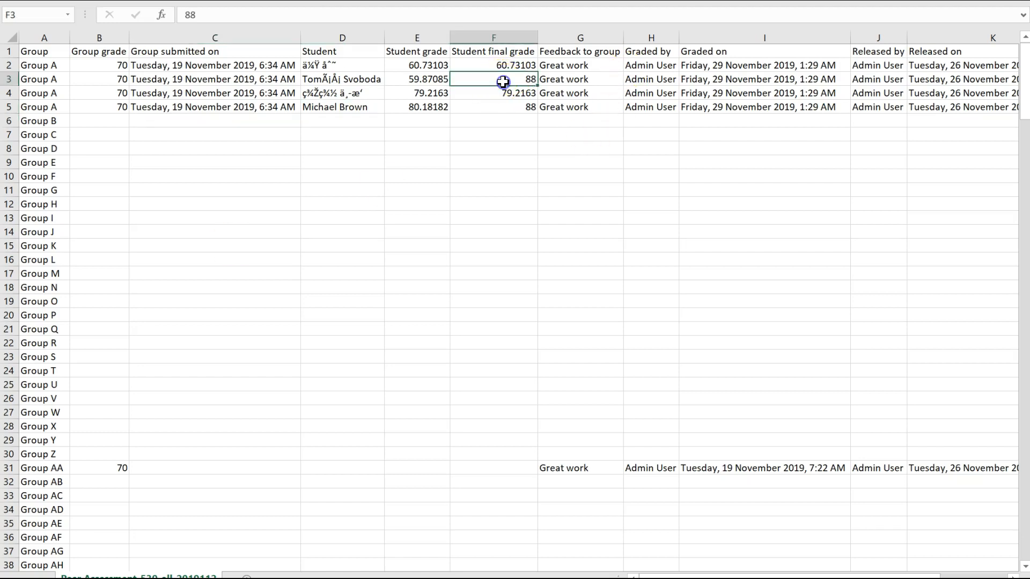
pyautogui.click(507, 108)
pyautogui.click(515, 79)
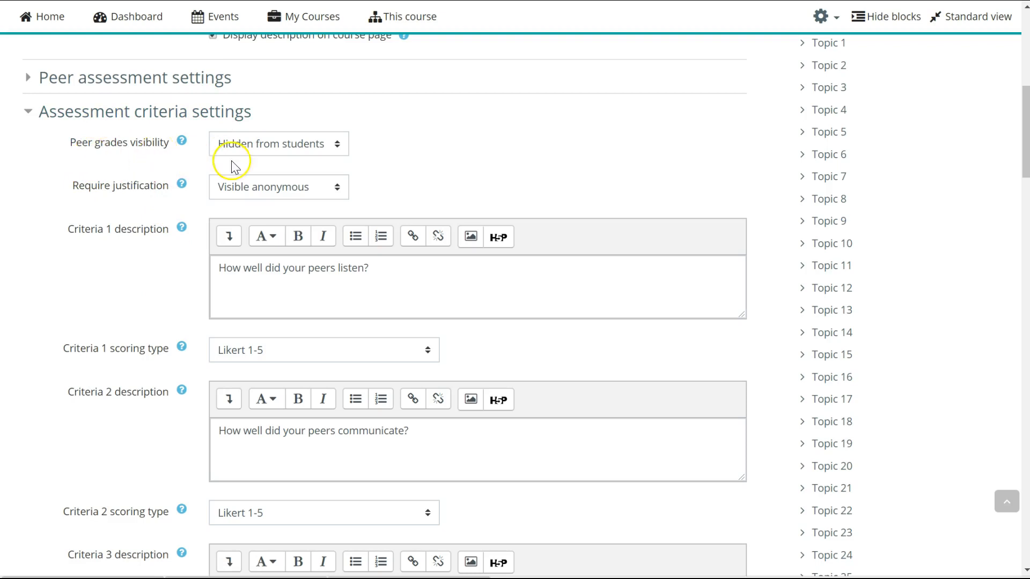
# Examine the available options for Peer grades visibility in the assessment criteria settings
pyautogui.scroll(1, 241, 161)
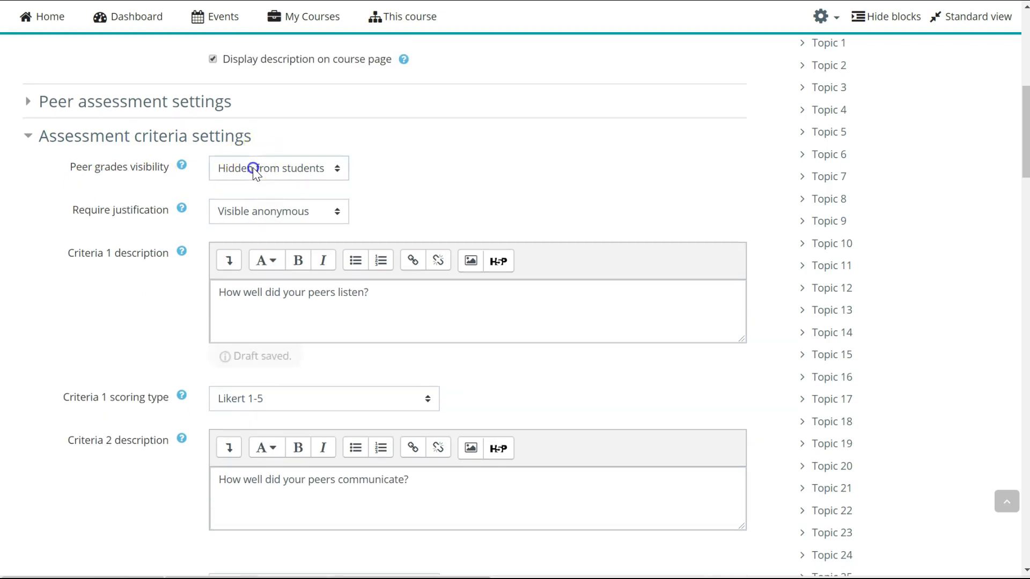
pyautogui.click(253, 169)
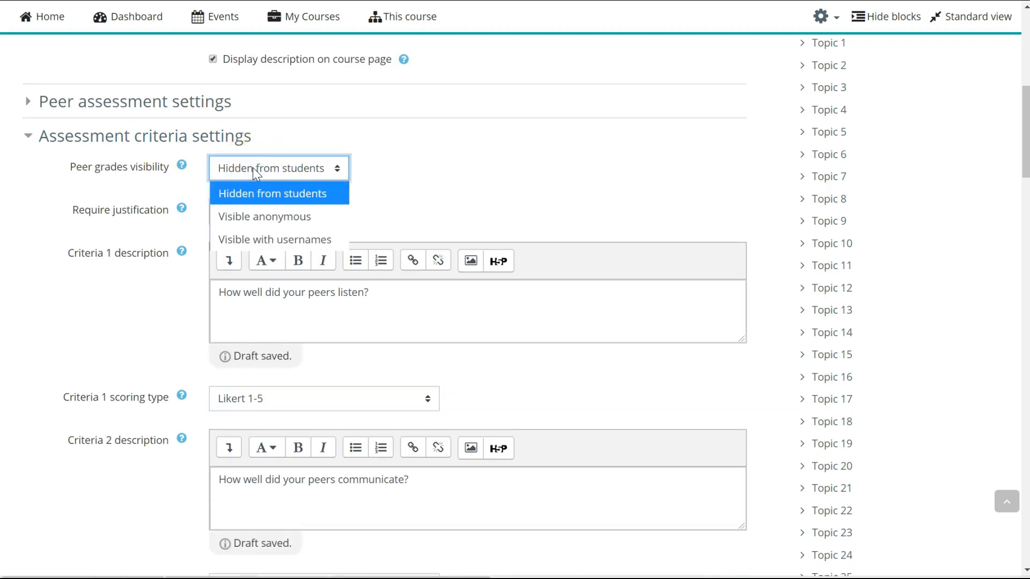
pyautogui.scroll(-1, 251, 213)
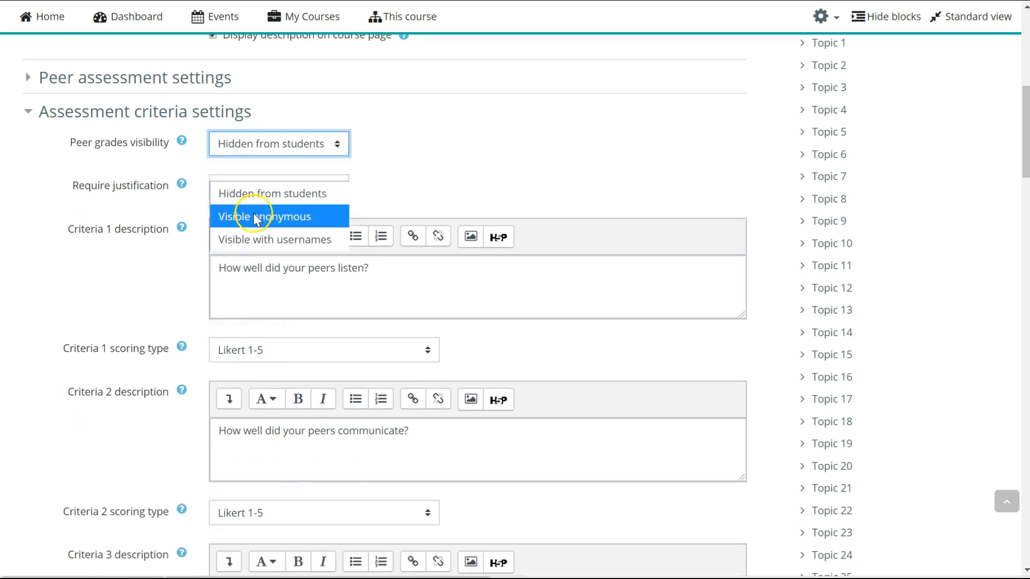
pyautogui.click(389, 153)
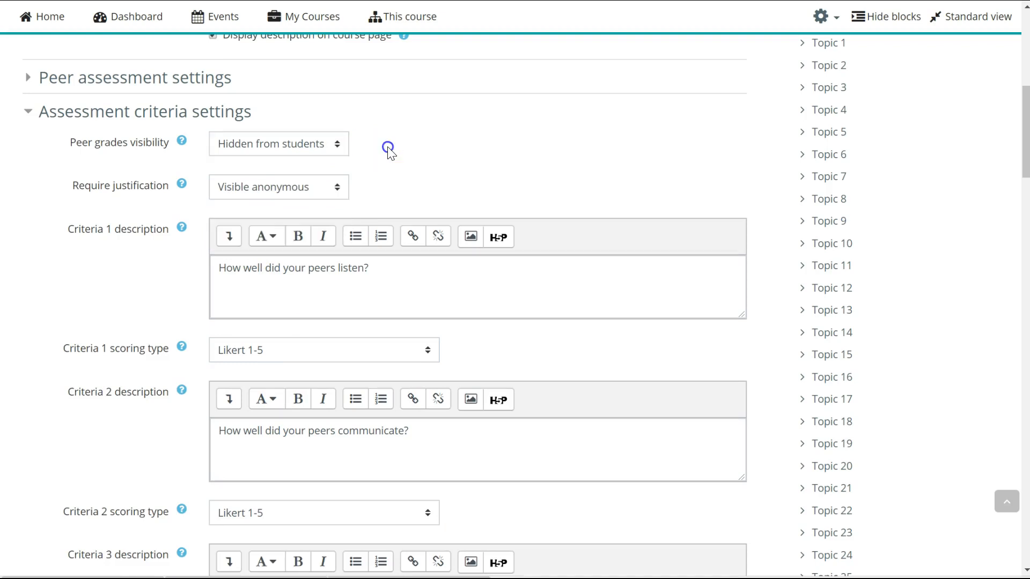
# Set Require justification to Disabled and check the Peer grades visibility setting
pyautogui.click(270, 194)
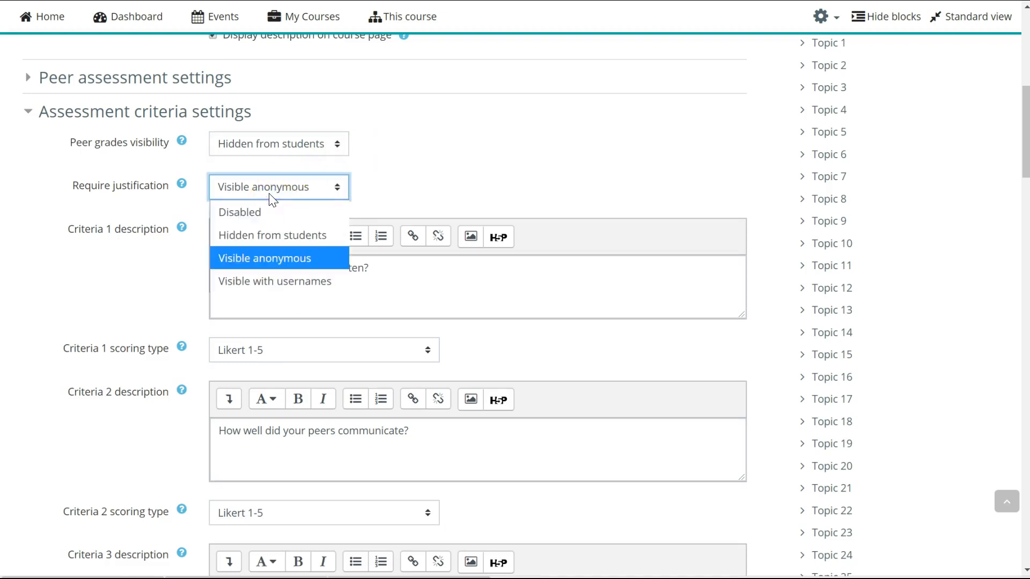
pyautogui.click(265, 215)
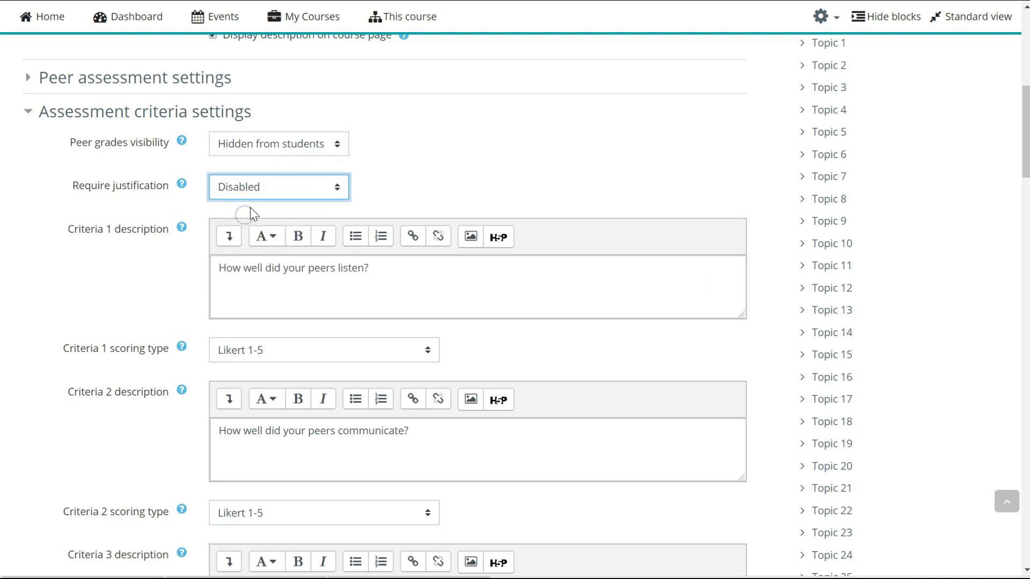
pyautogui.click(295, 146)
pyautogui.click(295, 147)
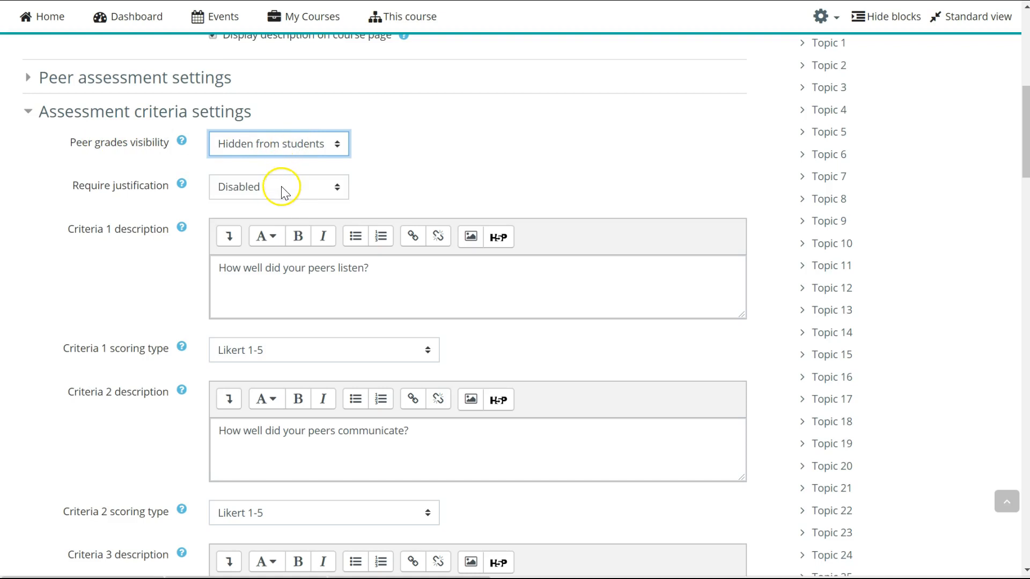
# Read the help for Require justification, then recheck the Peer grades visibility and Require justification options
pyautogui.click(182, 184)
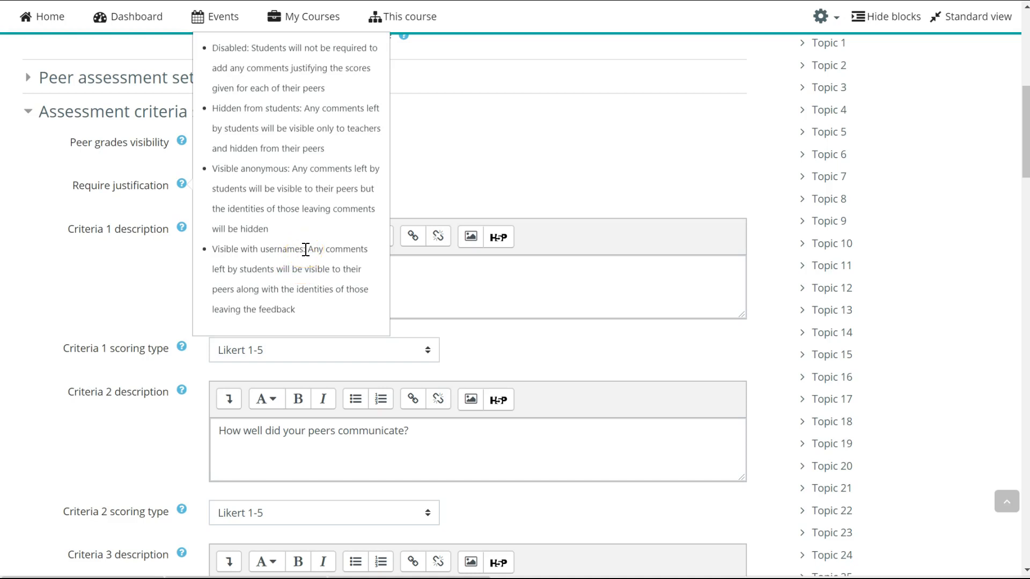
pyautogui.click(514, 152)
pyautogui.click(287, 143)
pyautogui.click(273, 169)
pyautogui.click(263, 195)
pyautogui.click(263, 195)
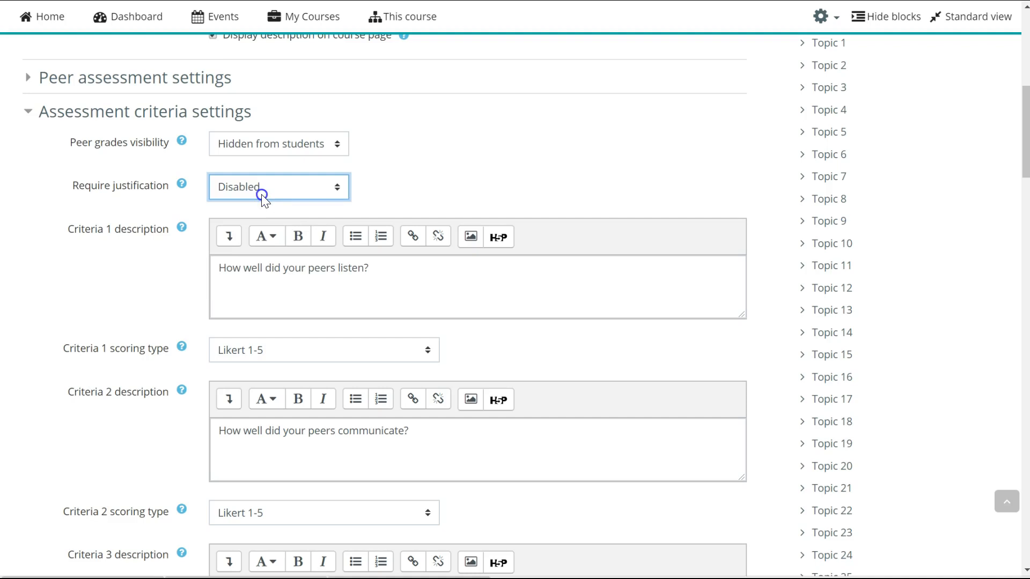
pyautogui.click(459, 149)
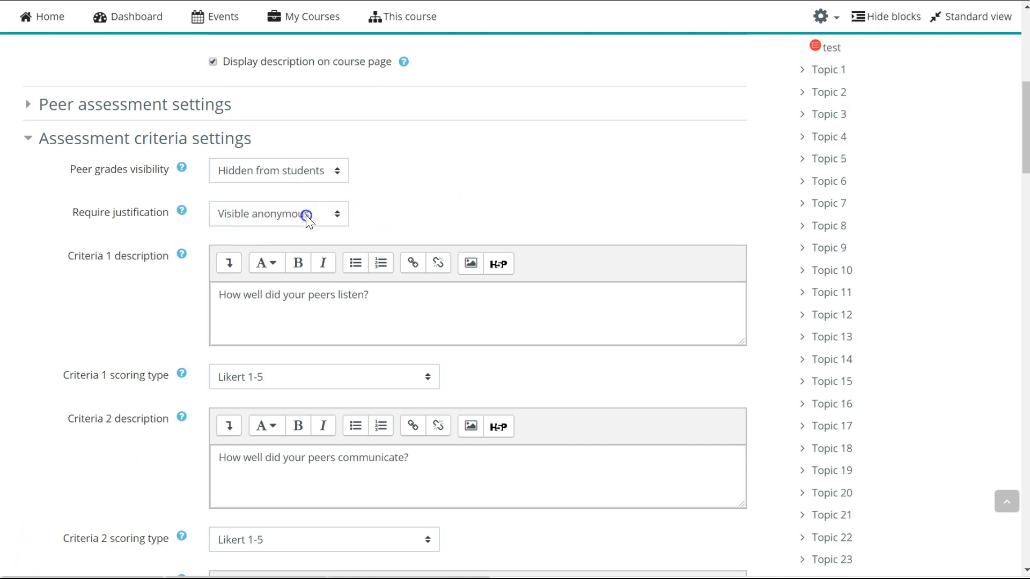
# Set Require justification to Visible with usernames, then save and display the activity
pyautogui.click(306, 214)
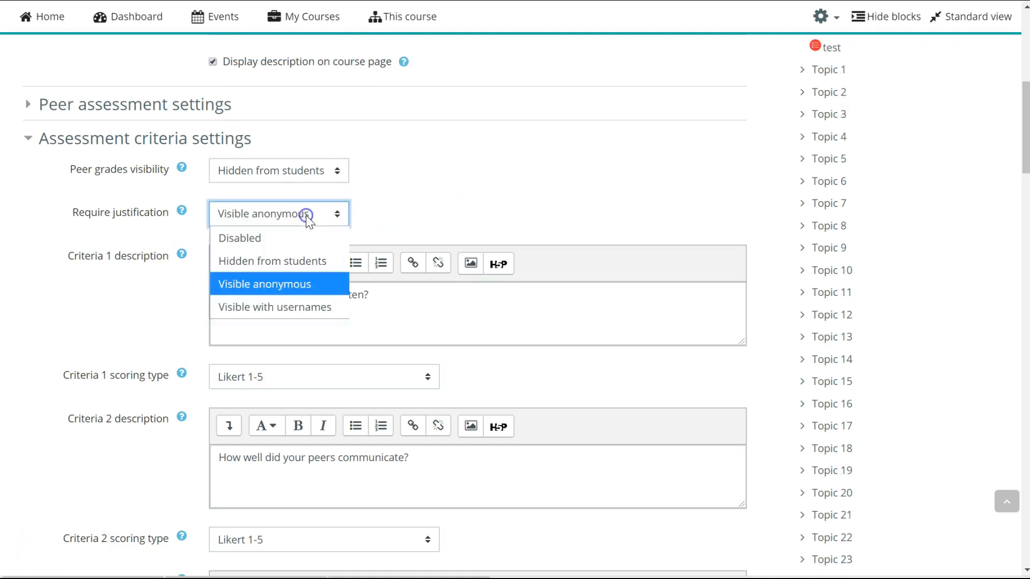
pyautogui.click(277, 310)
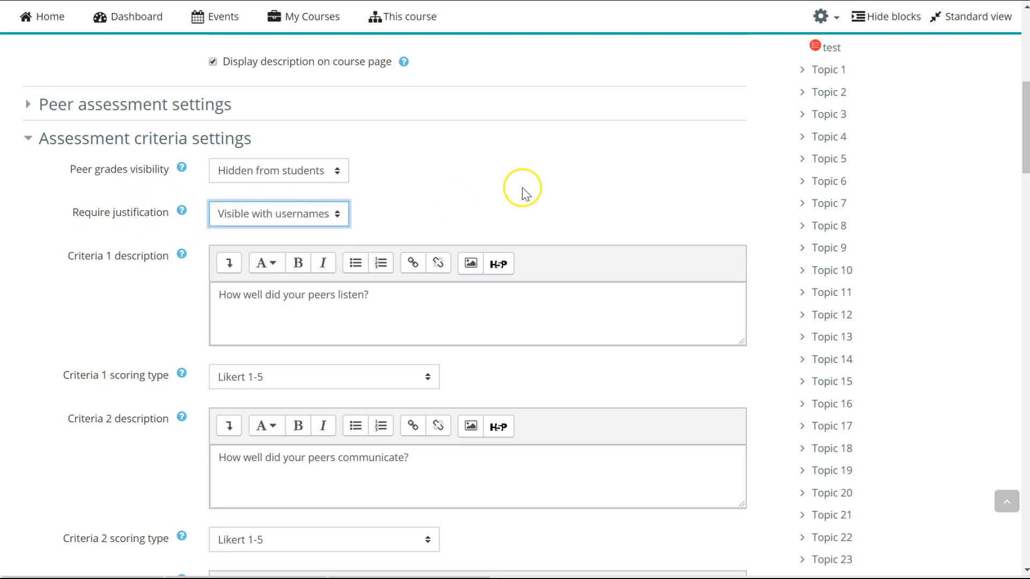
pyautogui.scroll(-20, 524, 192)
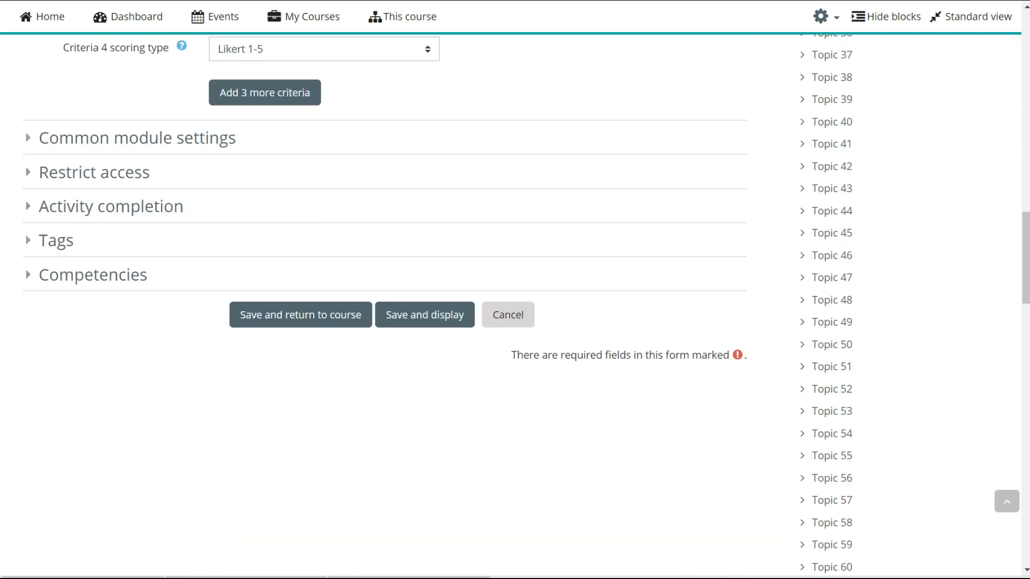
pyautogui.click(421, 320)
# Switch to the student's Peer Assessment page in Firefox and examine the final grade and group feedback
pyautogui.hotkey('alt', 'Tab')
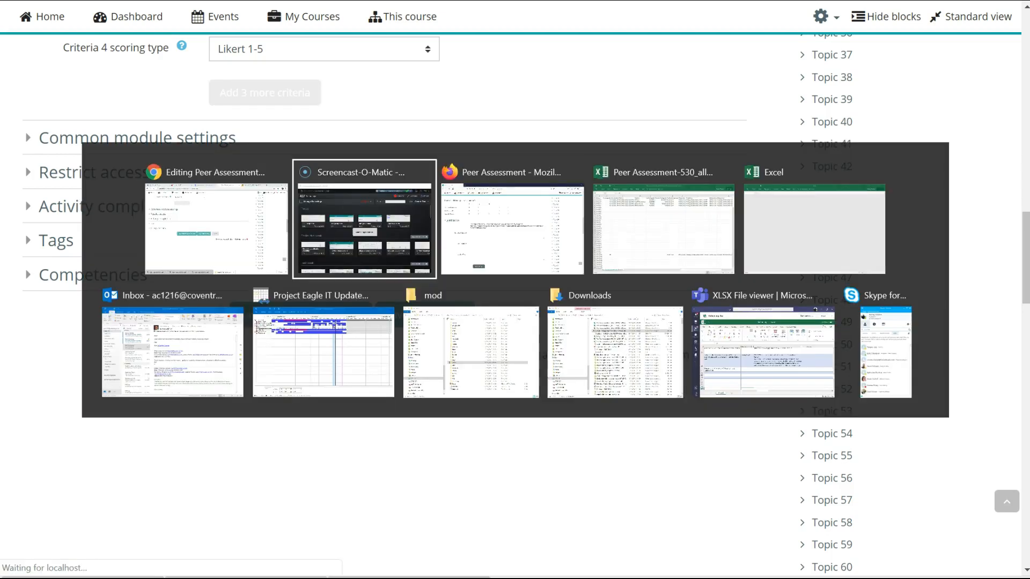
pyautogui.hotkey('alt', 'Tab')
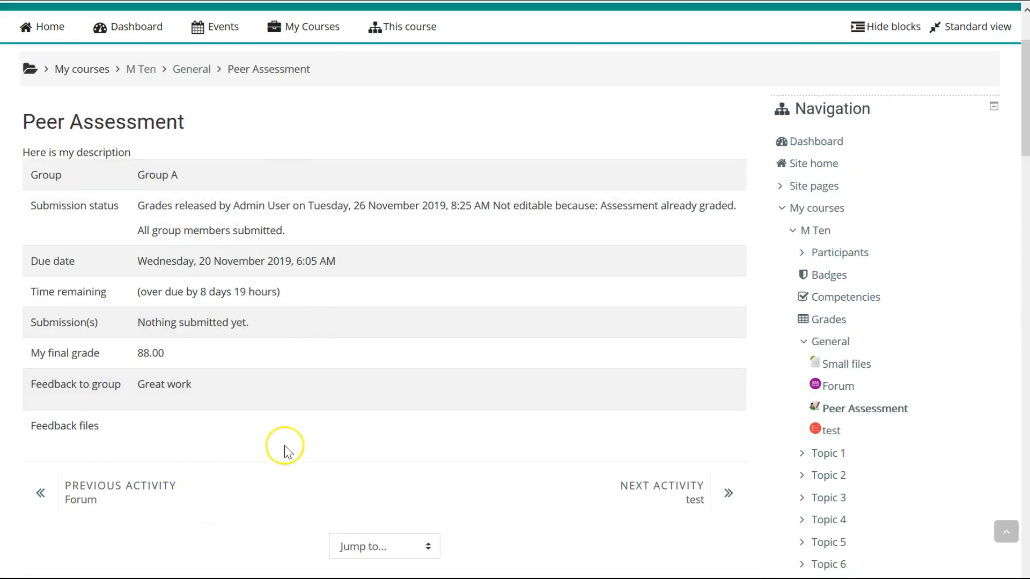
pyautogui.click(287, 460)
# Switch back to the activity settings in Chrome and set both Peer grades visibility and Require justification to Visible anonymous
pyautogui.hotkey('alt', 'Tab')
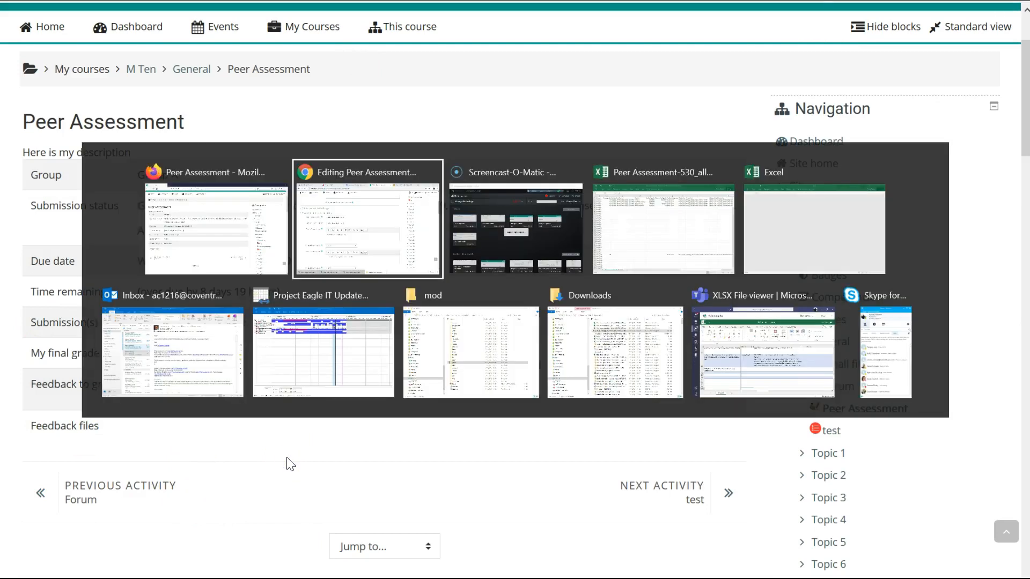
pyautogui.click(270, 194)
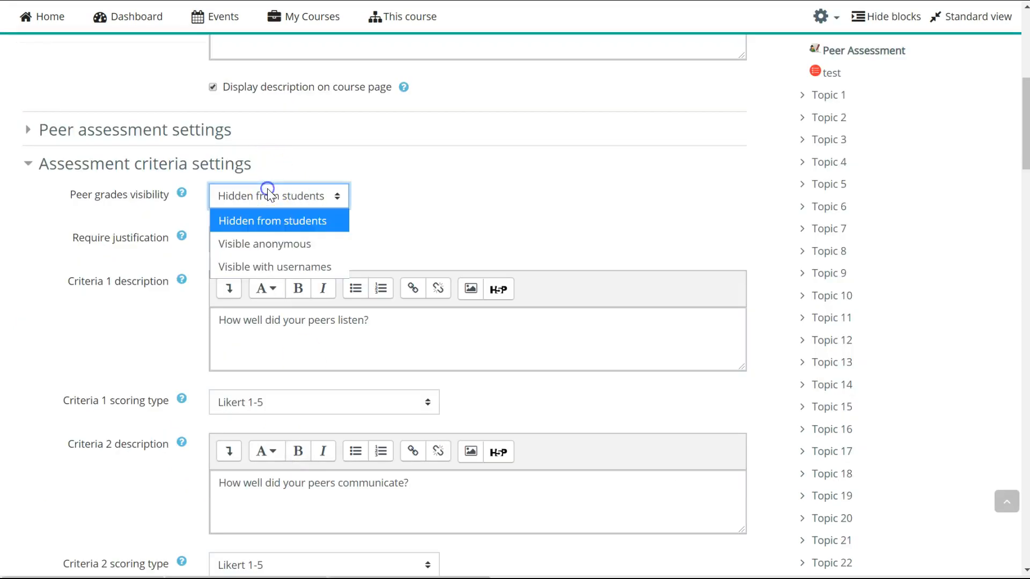
pyautogui.click(262, 245)
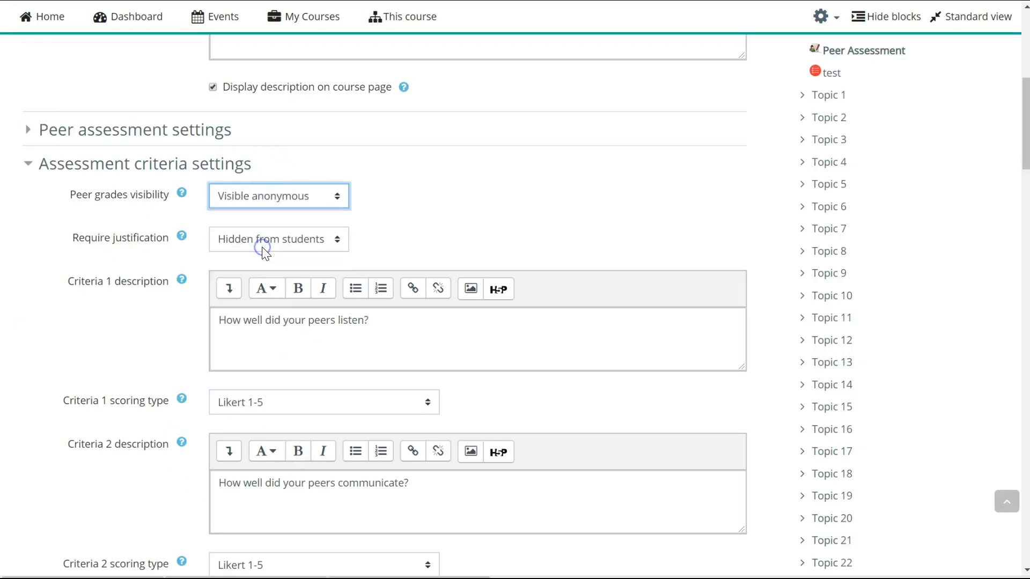
pyautogui.click(262, 247)
pyautogui.click(256, 310)
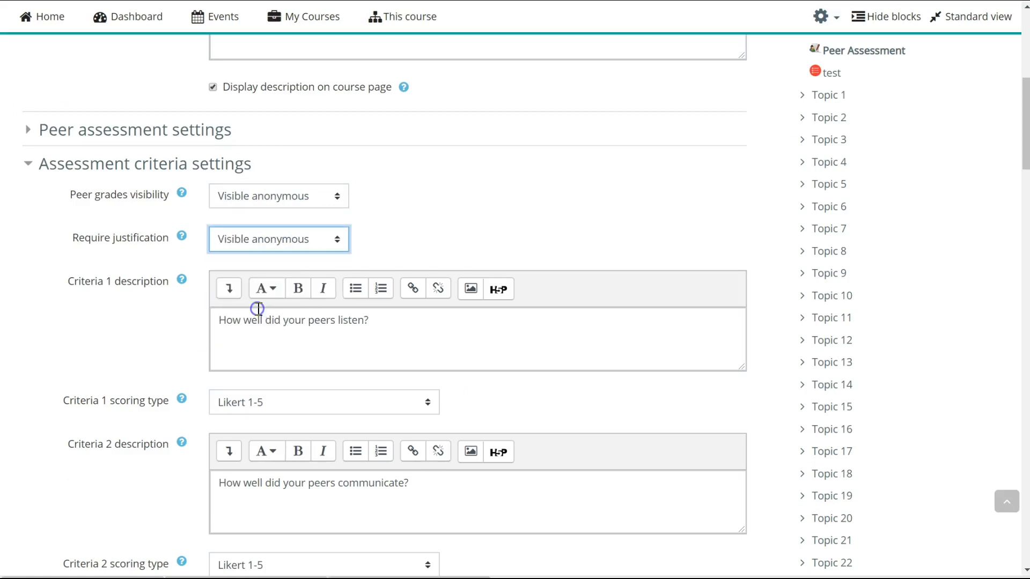
pyautogui.click(127, 451)
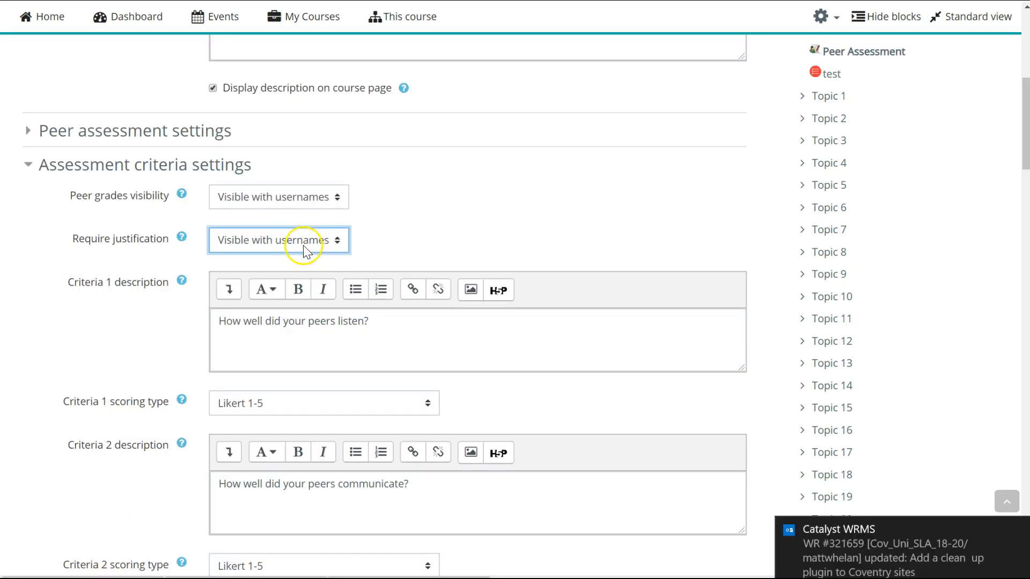
# Save and display the Peer Assessment activity with its current visibility settings
pyautogui.scroll(-5, 304, 236)
pyautogui.scroll(-10, 303, 245)
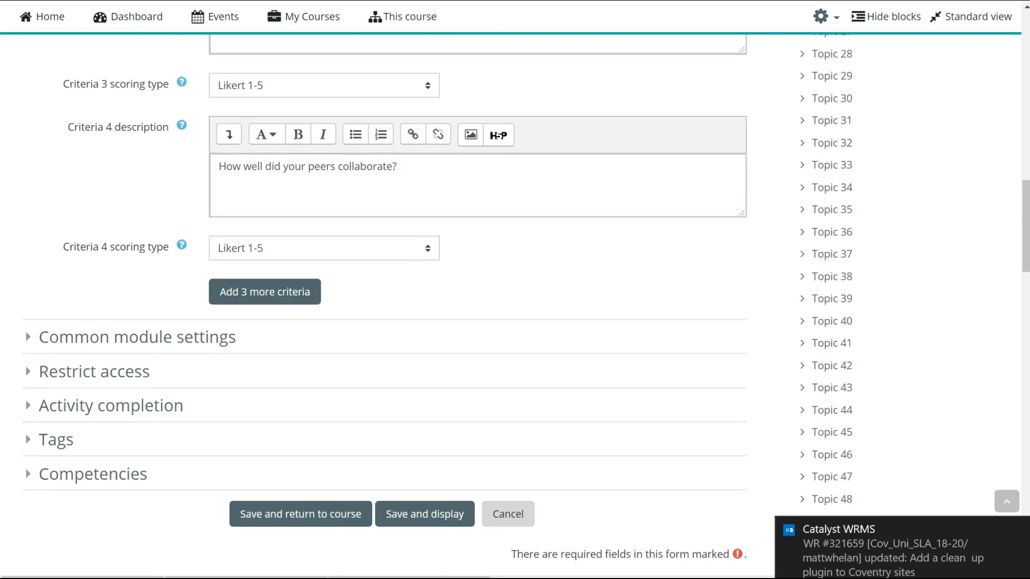
pyautogui.click(425, 335)
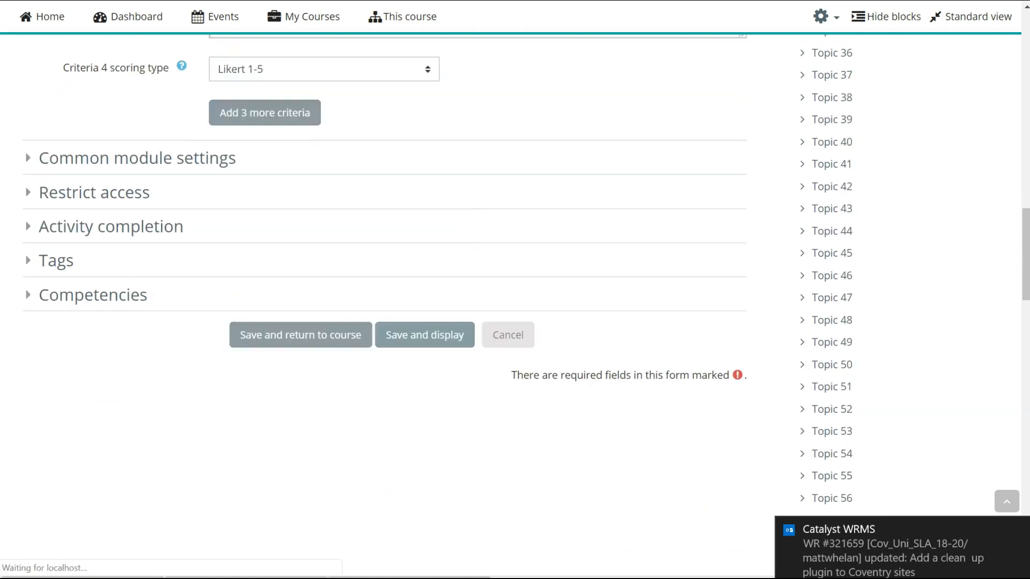
# Switch to the student's page in Firefox, reload it, and examine the peer grades and justifications shown with usernames
pyautogui.hotkey('alt', 'Tab')
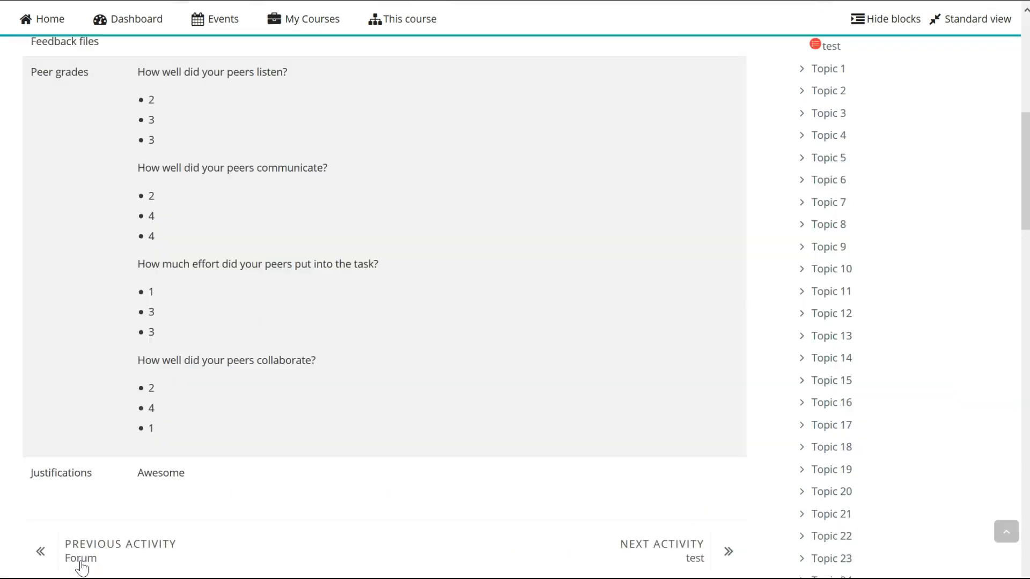
pyautogui.press('F5')
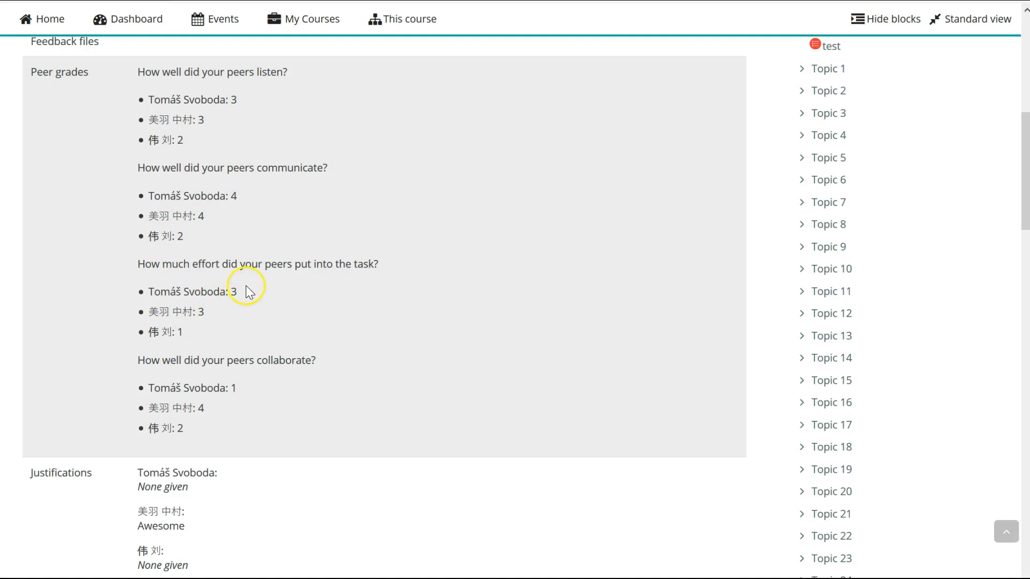
pyautogui.scroll(-4, 644, 161)
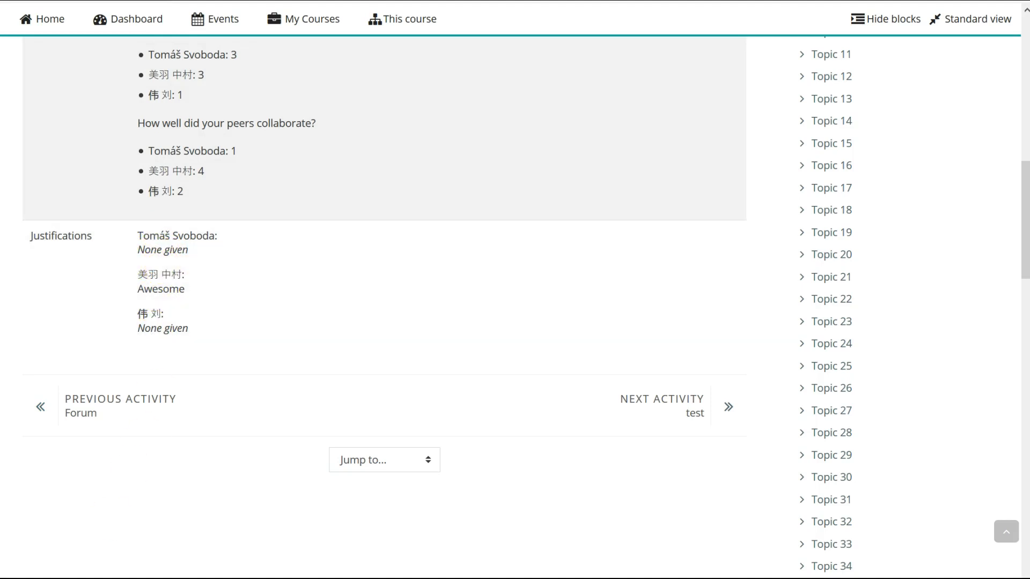
pyautogui.scroll(15, 703, 346)
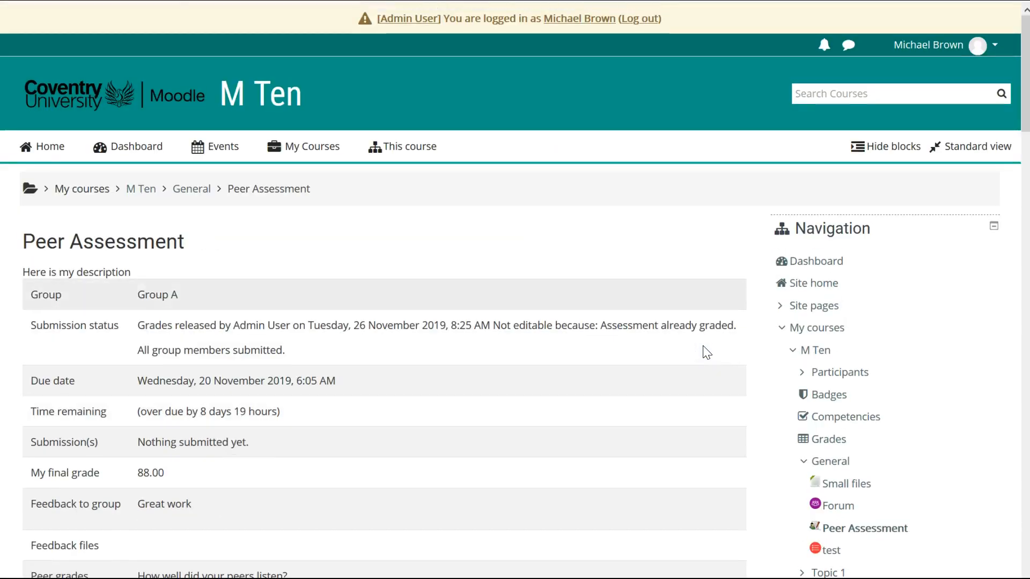